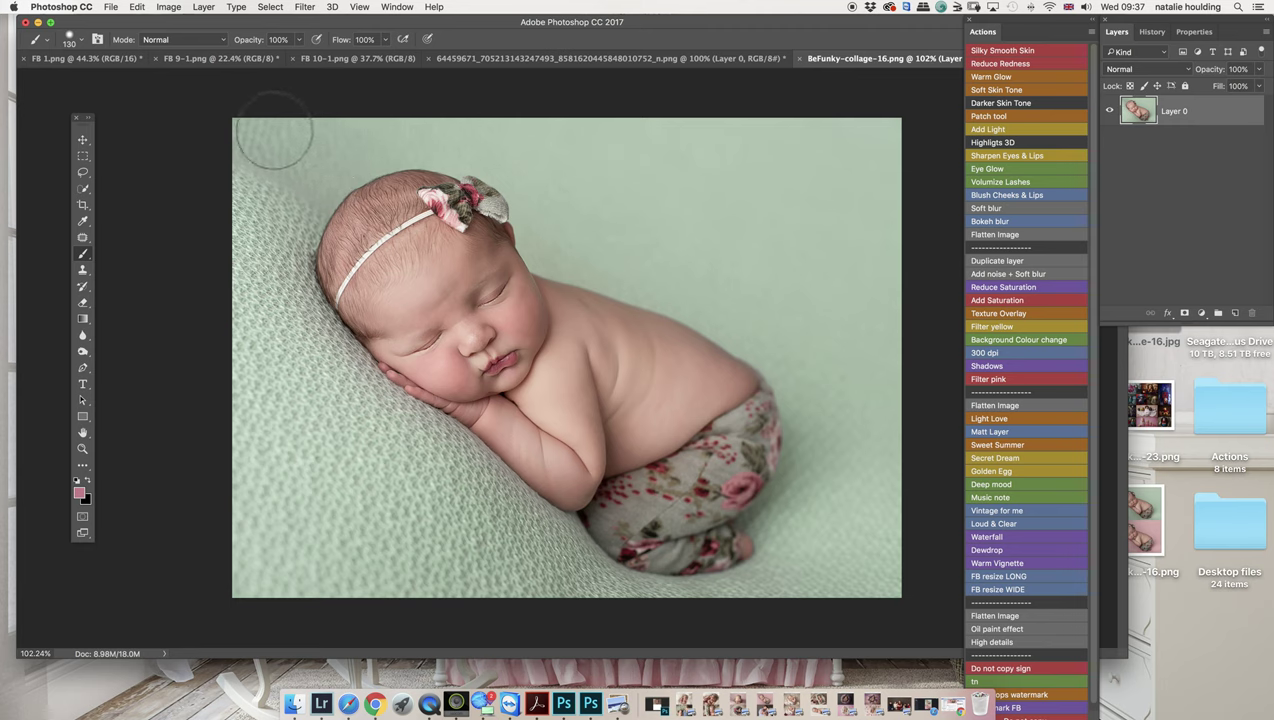
# Step: Add a #c97a8b pink Solid Color fill layer, Color Fill 1, in Color blend mode
pyautogui.click(204, 8)
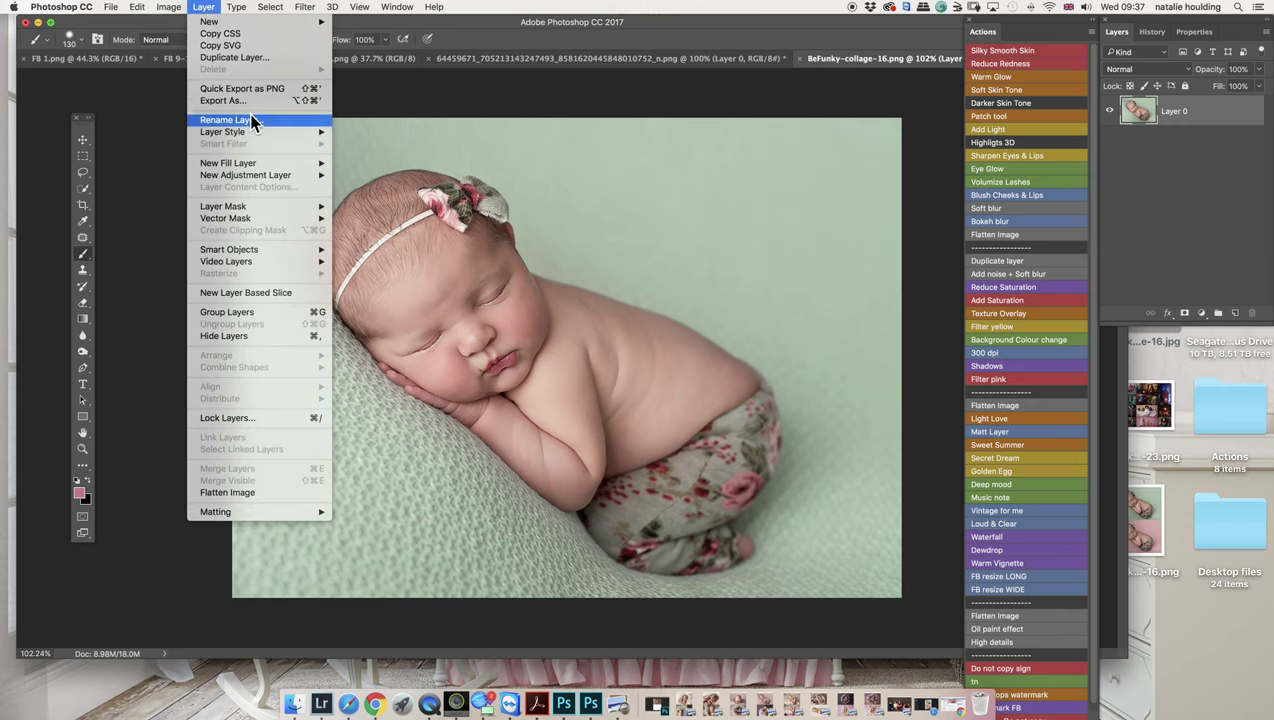
pyautogui.moveTo(267, 168)
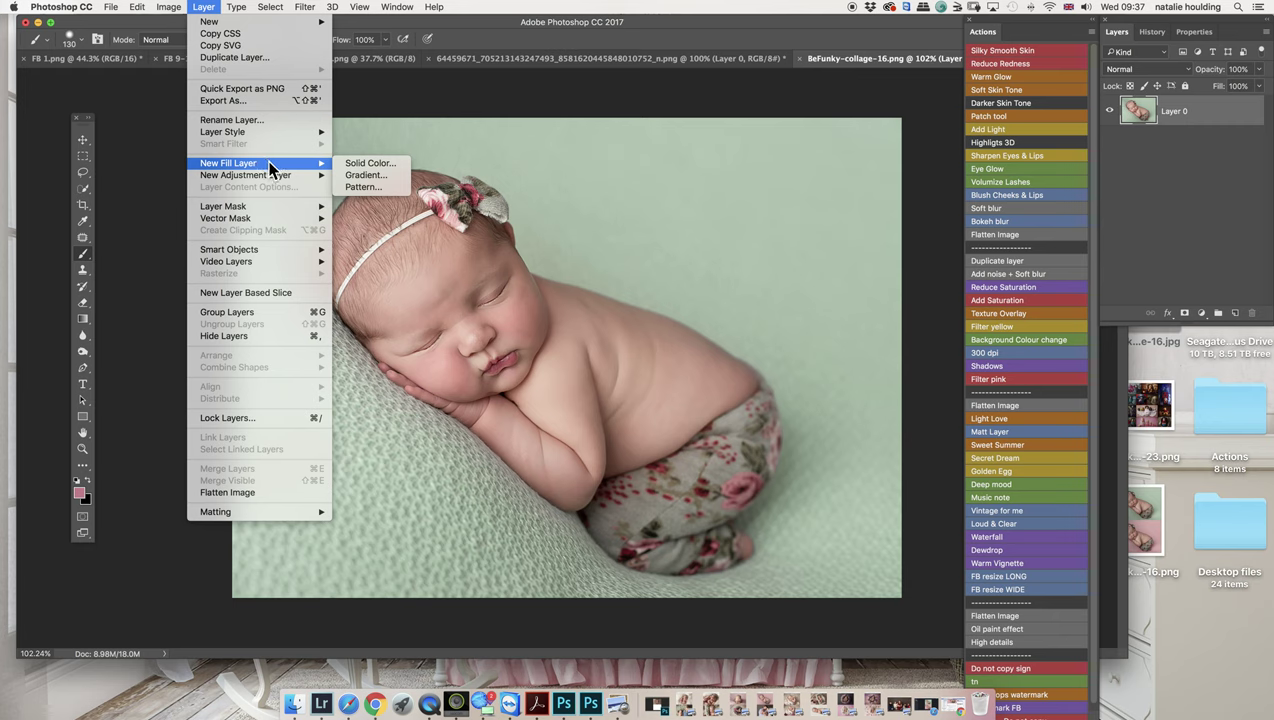
pyautogui.click(390, 165)
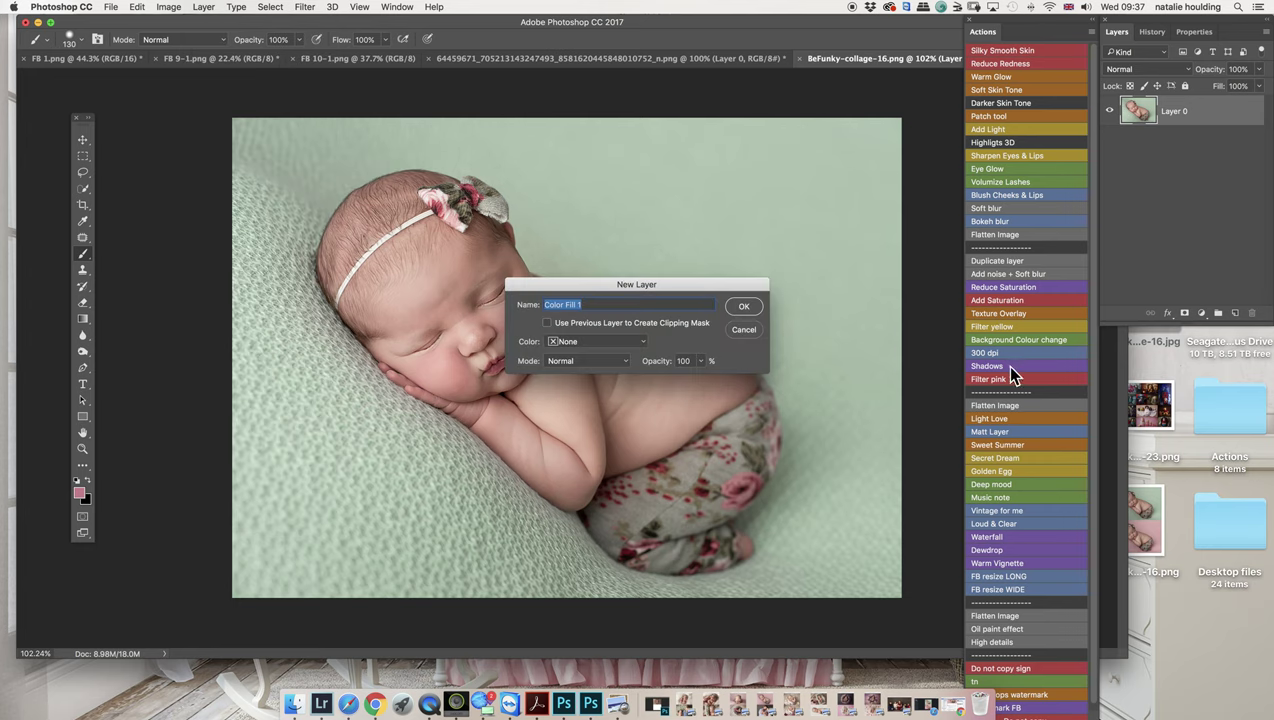
pyautogui.click(745, 309)
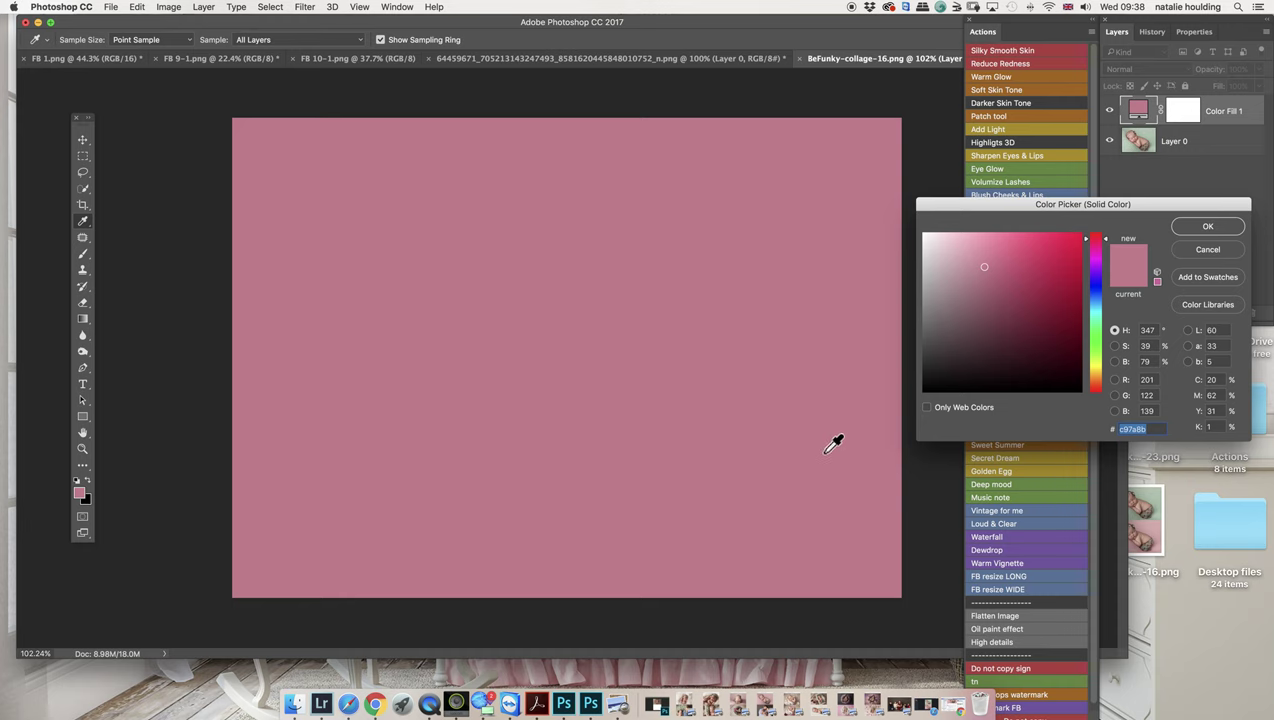
pyautogui.click(1209, 228)
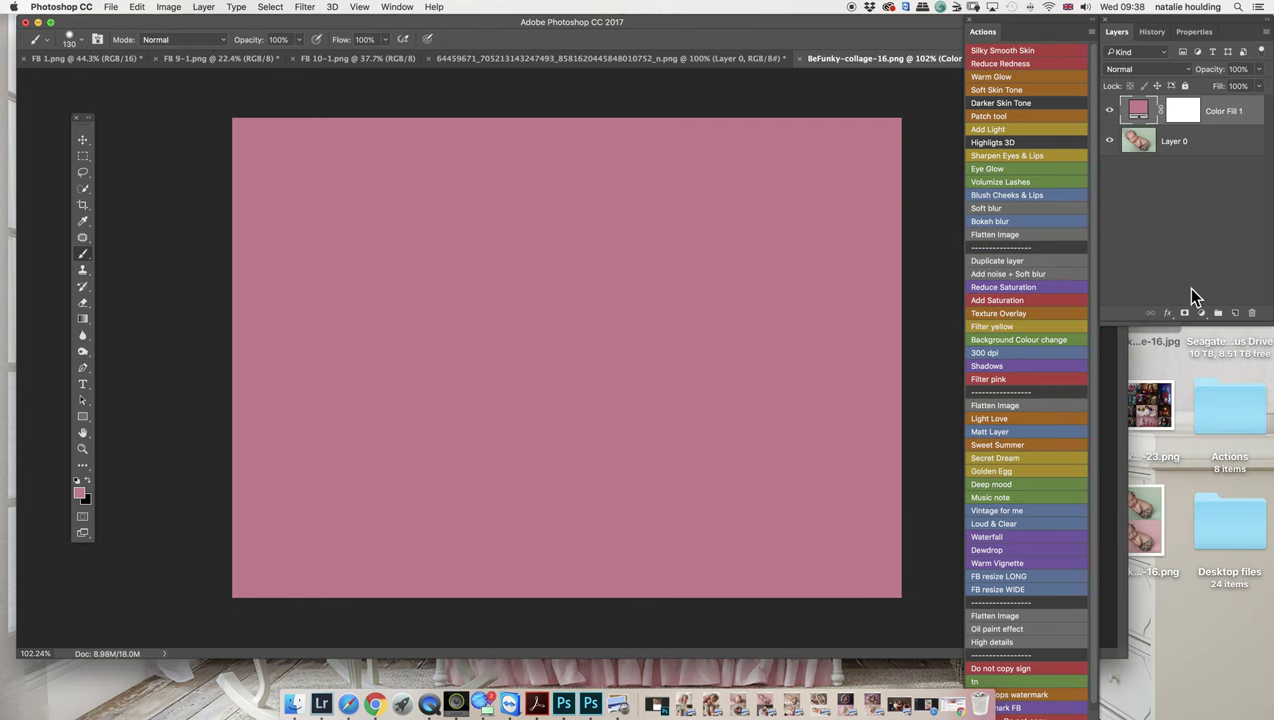
pyautogui.click(1184, 70)
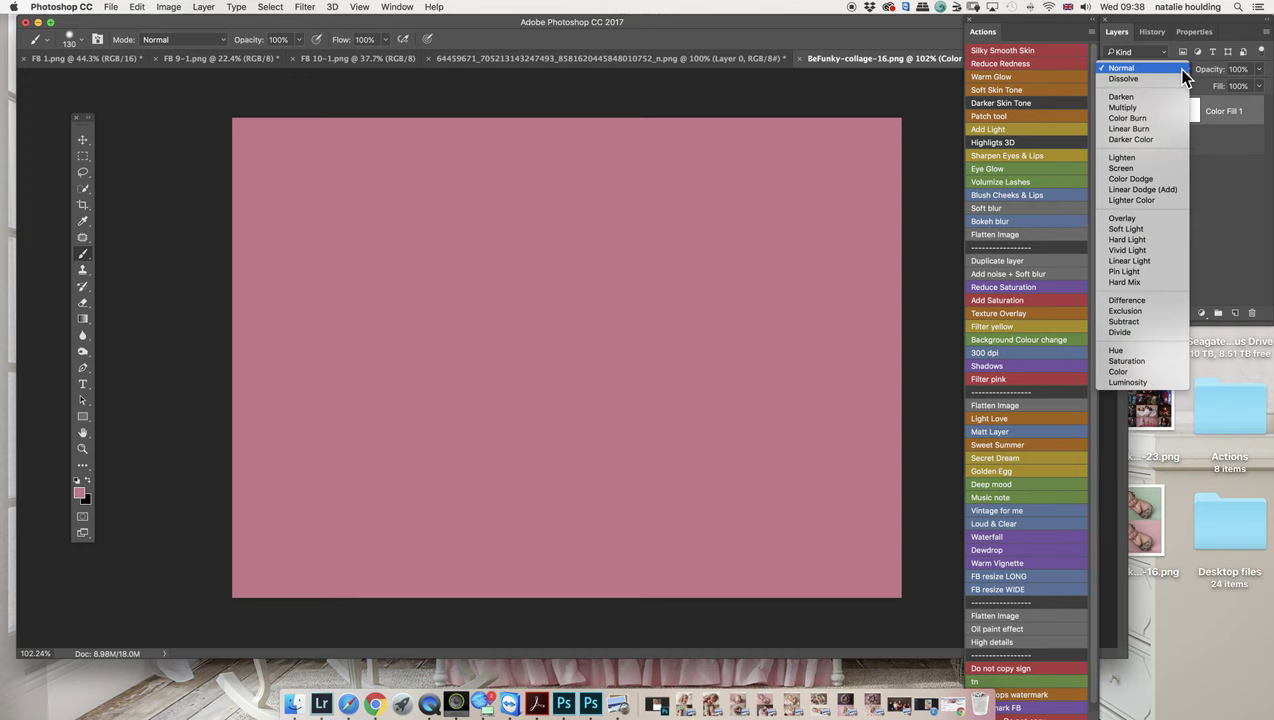
pyautogui.click(1163, 372)
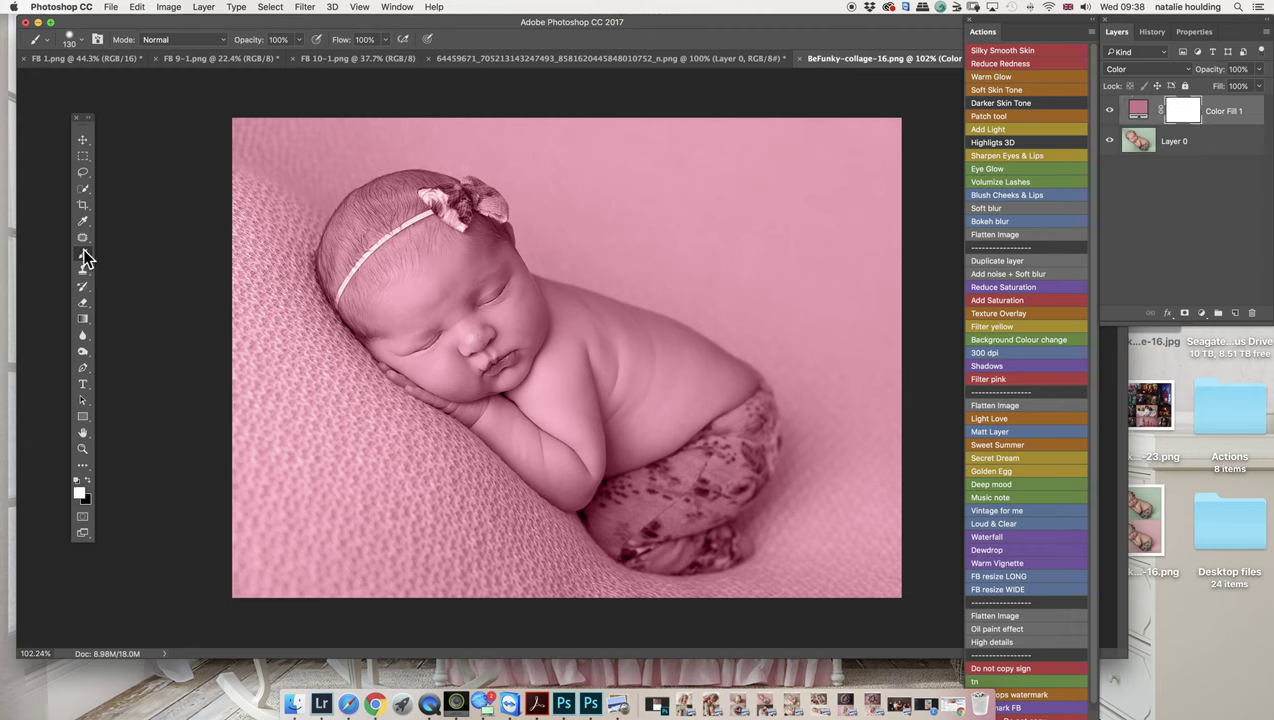
# Step: With black and a 40% hardness brush, paint the pink tint off the baby's head
pyautogui.click(87, 481)
pyautogui.rightClick(668, 238)
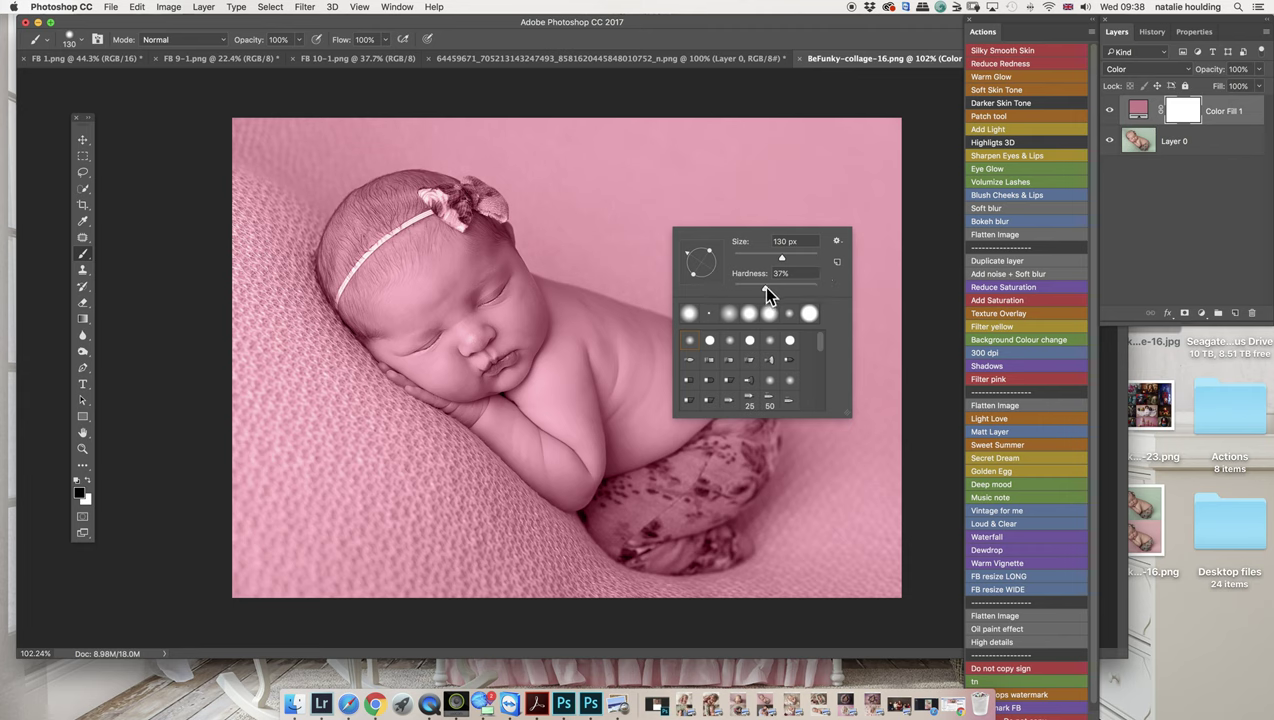
pyautogui.moveTo(763, 286); pyautogui.dragTo(767, 287)
pyautogui.moveTo(448, 262)
pyautogui.mouseDown()
pyautogui.moveTo(388, 252)
pyautogui.moveTo(430, 192)
pyautogui.moveTo(440, 205)
pyautogui.moveTo(400, 190)
pyautogui.moveTo(362, 200)
pyautogui.moveTo(367, 188)
pyautogui.moveTo(342, 215)
pyautogui.moveTo(363, 288)
pyautogui.moveTo(373, 272)
pyautogui.moveTo(425, 323)
pyautogui.moveTo(446, 301)
pyautogui.moveTo(473, 303)
pyautogui.moveTo(475, 195)
pyautogui.moveTo(485, 205)
pyautogui.moveTo(485, 255)
pyautogui.moveTo(505, 300)
pyautogui.moveTo(525, 300)
pyautogui.moveTo(500, 250)
pyautogui.moveTo(505, 300)
pyautogui.moveTo(545, 345)
pyautogui.moveTo(525, 395)
pyautogui.moveTo(480, 350)
pyautogui.moveTo(470, 275)
pyautogui.moveTo(380, 310)
pyautogui.moveTo(367, 302)
pyautogui.moveTo(370, 315)
pyautogui.moveTo(475, 375)
pyautogui.moveTo(475, 402)
pyautogui.moveTo(525, 440)
pyautogui.moveTo(490, 395)
pyautogui.moveTo(525, 440)
pyautogui.moveTo(505, 430)
pyautogui.moveTo(570, 460)
pyautogui.moveTo(545, 470)
pyautogui.moveTo(557, 469)
pyautogui.moveTo(570, 455)
pyautogui.moveTo(545, 455)
pyautogui.moveTo(525, 360)
pyautogui.moveTo(584, 378)
pyautogui.moveTo(615, 345)
pyautogui.moveTo(525, 300)
pyautogui.mouseUp()
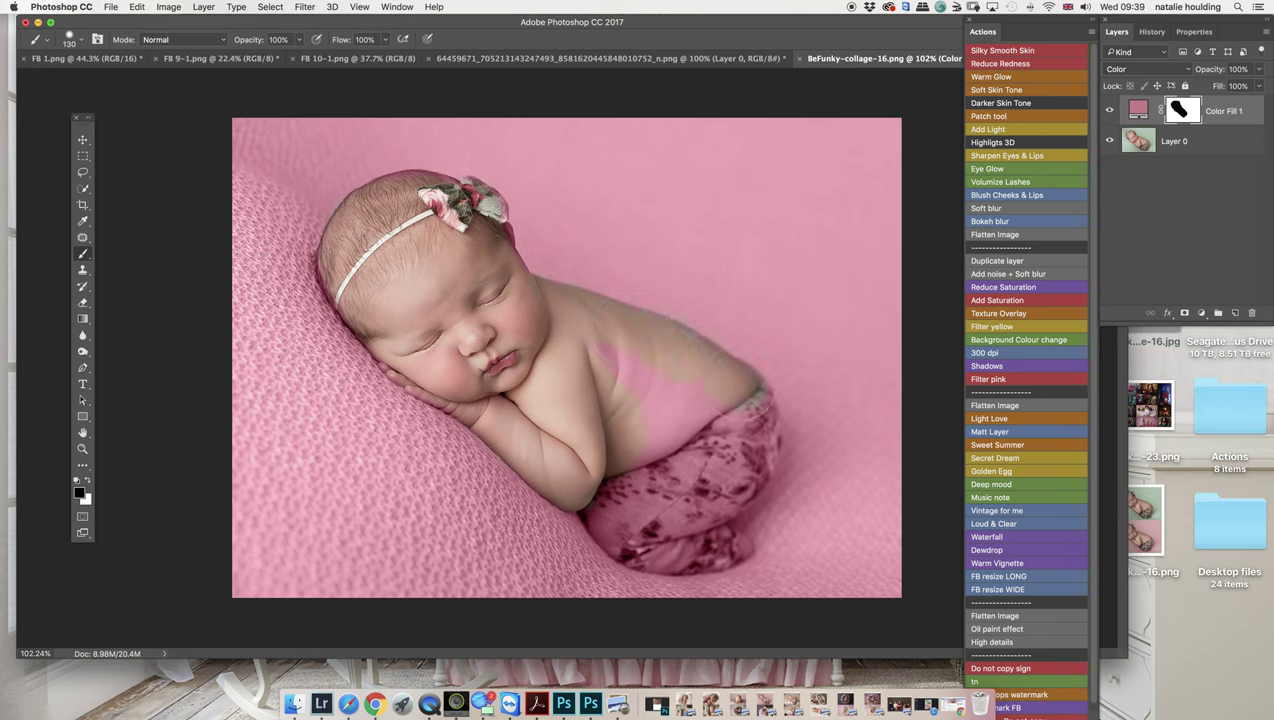
# Step: Mask the pink off the baby's back and hip, then shrink the brush to 98 px
pyautogui.moveTo(745, 430)
pyautogui.mouseDown()
pyautogui.moveTo(680, 413)
pyautogui.moveTo(713, 390)
pyautogui.moveTo(707, 418)
pyautogui.moveTo(648, 426)
pyautogui.moveTo(666, 381)
pyautogui.moveTo(625, 383)
pyautogui.moveTo(582, 346)
pyautogui.moveTo(765, 438)
pyautogui.moveTo(702, 360)
pyautogui.moveTo(755, 425)
pyautogui.mouseUp()
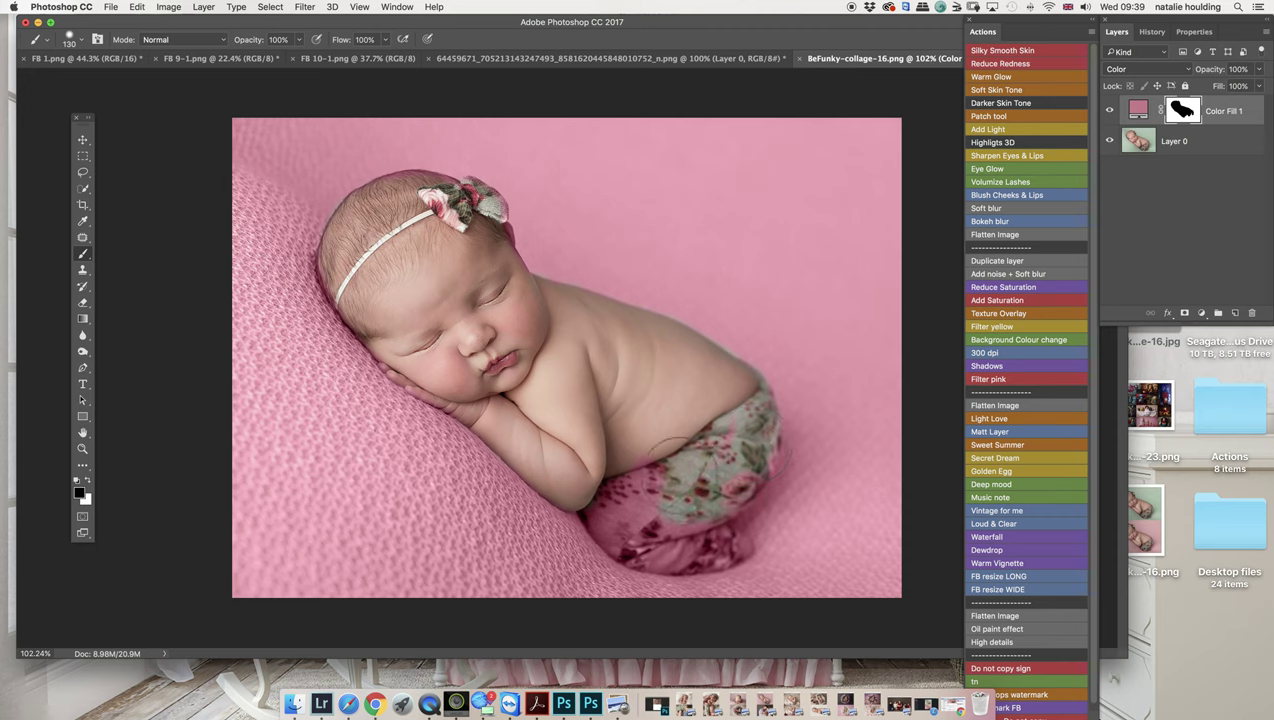
pyautogui.moveTo(680, 450)
pyautogui.mouseDown()
pyautogui.moveTo(682, 433)
pyautogui.moveTo(615, 455)
pyautogui.mouseUp()
pyautogui.rightClick(788, 422)
pyautogui.moveTo(896, 452); pyautogui.dragTo(872, 447)
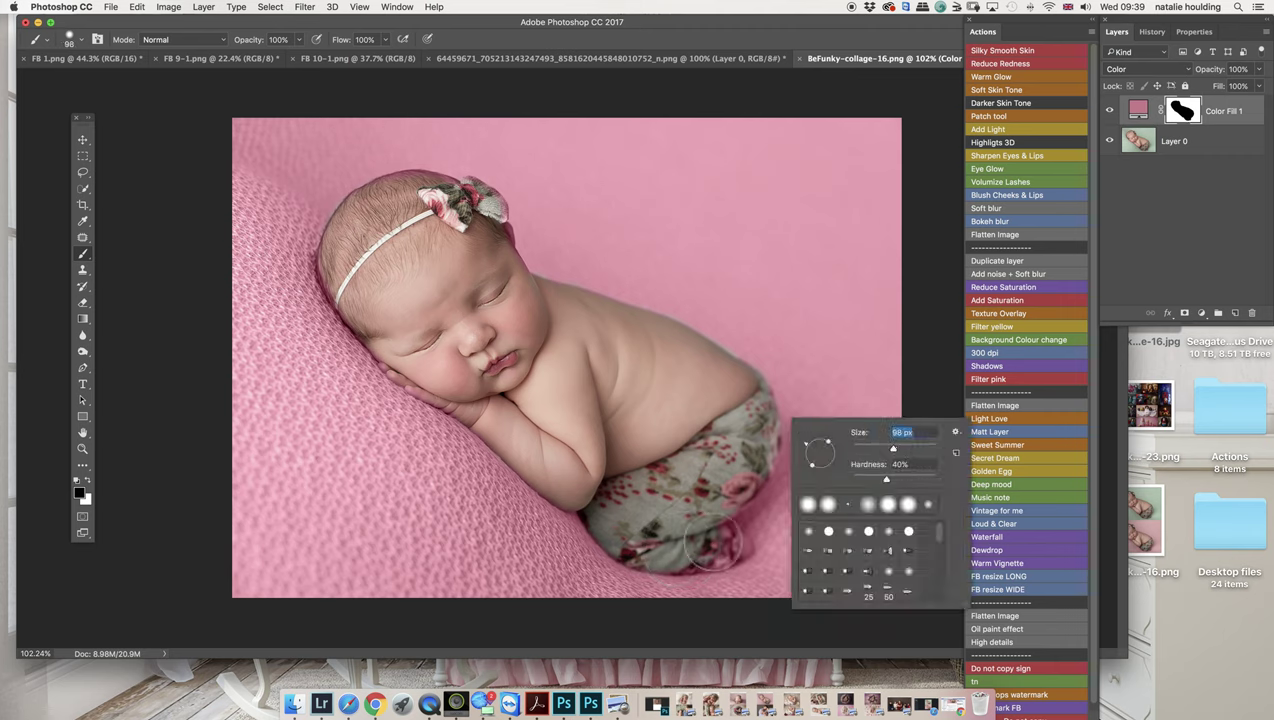
# Step: With the 98 px brush, paint the pink off the headband bow and lower pants
pyautogui.click(702, 540)
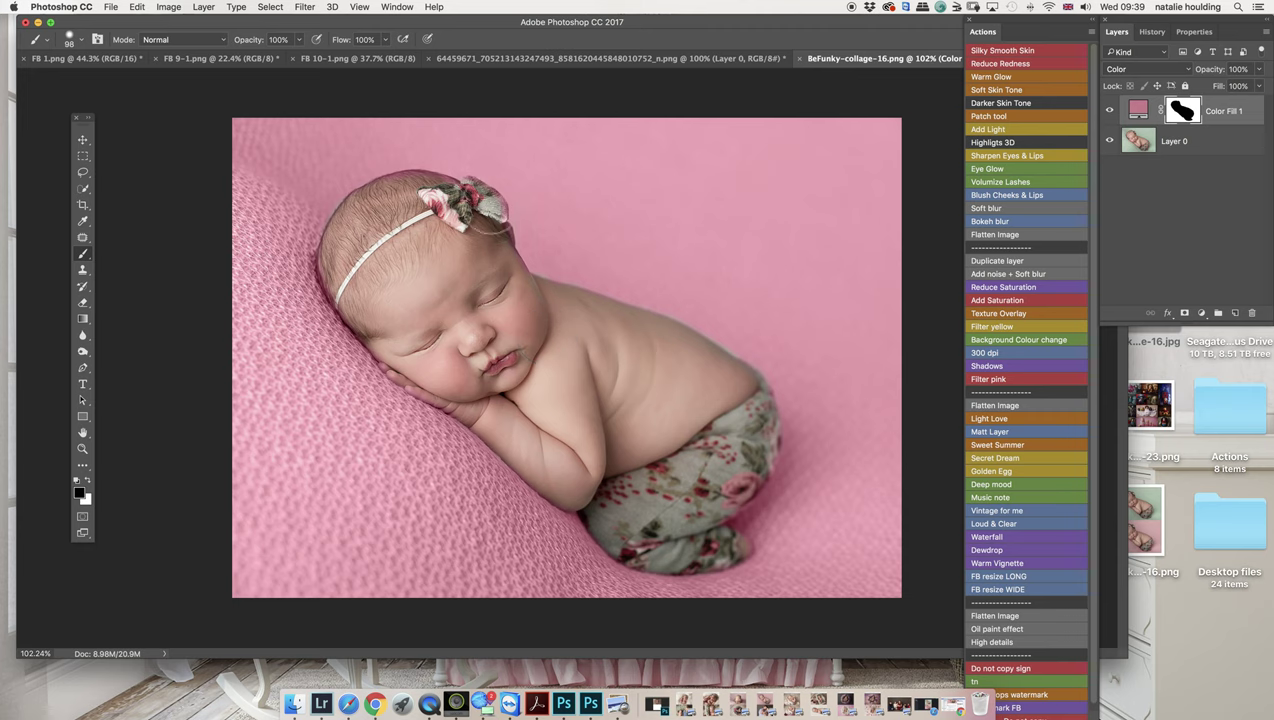
pyautogui.moveTo(479, 210)
pyautogui.mouseDown()
pyautogui.moveTo(458, 168)
pyautogui.moveTo(400, 165)
pyautogui.moveTo(380, 172)
pyautogui.moveTo(455, 172)
pyautogui.moveTo(400, 168)
pyautogui.moveTo(455, 172)
pyautogui.moveTo(405, 165)
pyautogui.moveTo(452, 175)
pyautogui.moveTo(435, 170)
pyautogui.moveTo(339, 246)
pyautogui.moveTo(387, 337)
pyautogui.moveTo(435, 380)
pyautogui.moveTo(465, 391)
pyautogui.moveTo(435, 365)
pyautogui.moveTo(437, 380)
pyautogui.moveTo(510, 415)
pyautogui.moveTo(455, 380)
pyautogui.mouseUp()
# Step: Toggle the Color Fill 1 mask's red rubylith overlay to verify baby coverage, leaving white as foreground
pyautogui.press('x')
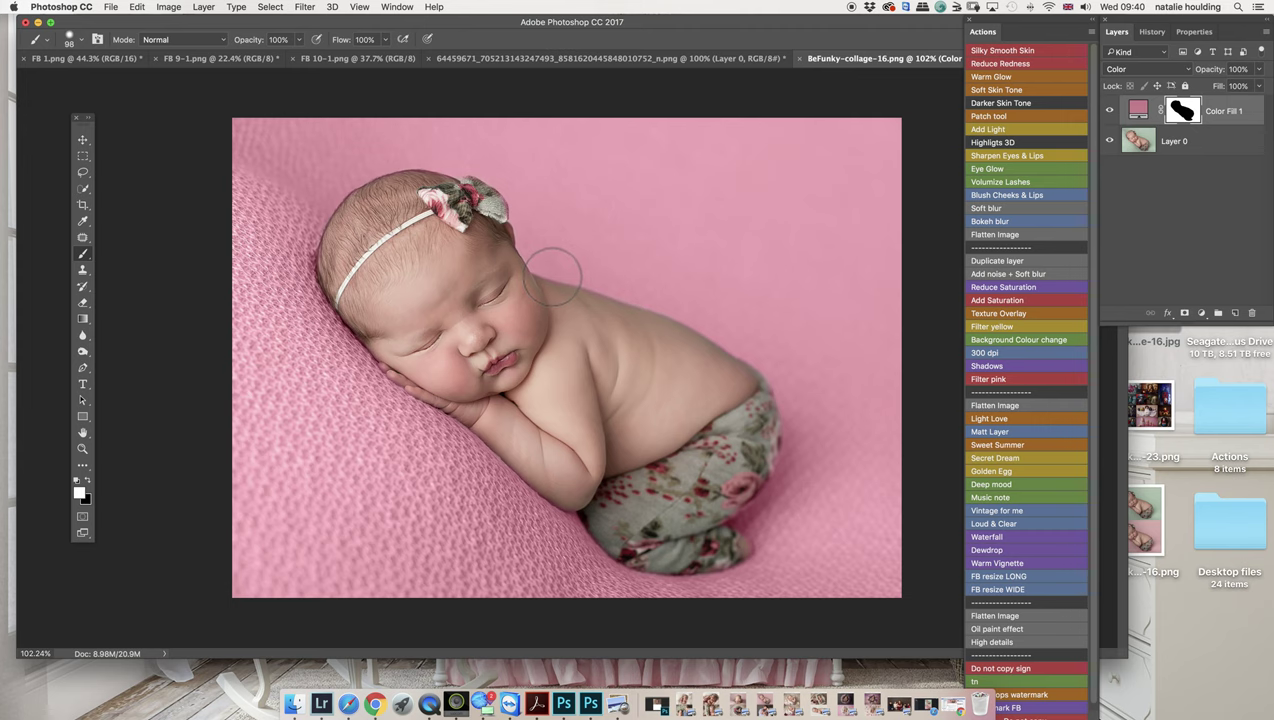
pyautogui.press('\\')
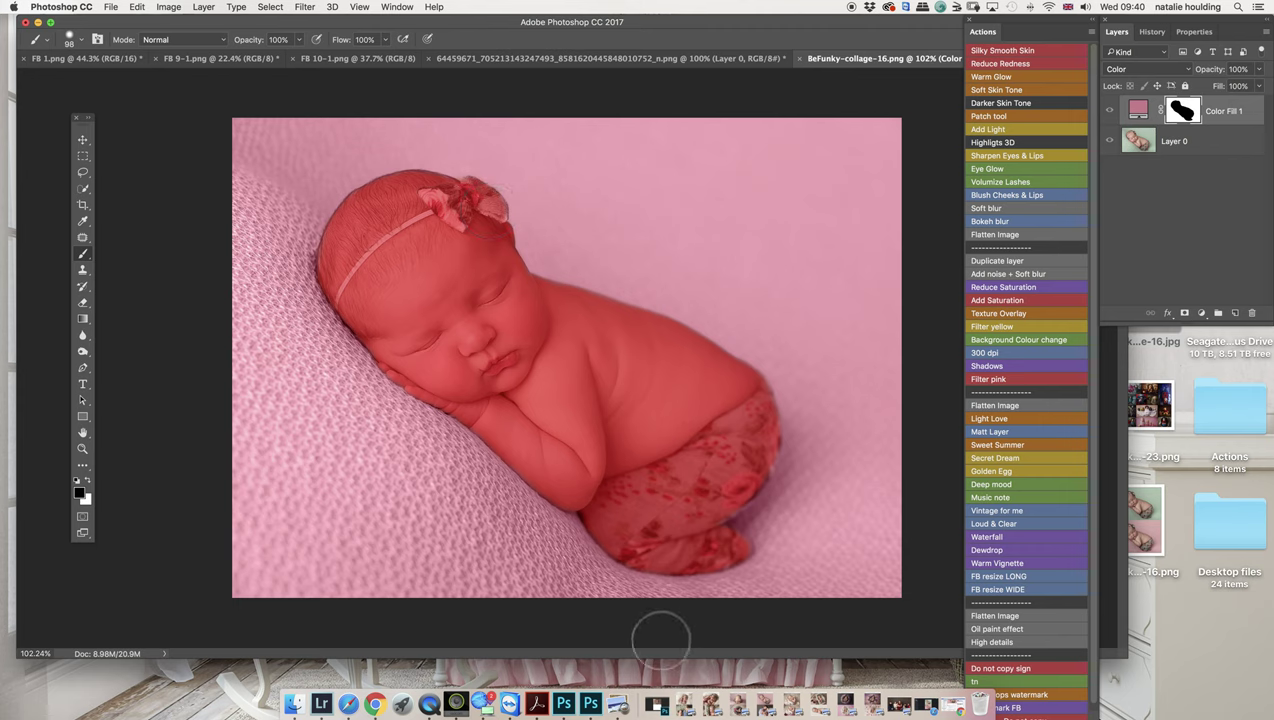
pyautogui.press('\\')
pyautogui.press('x')
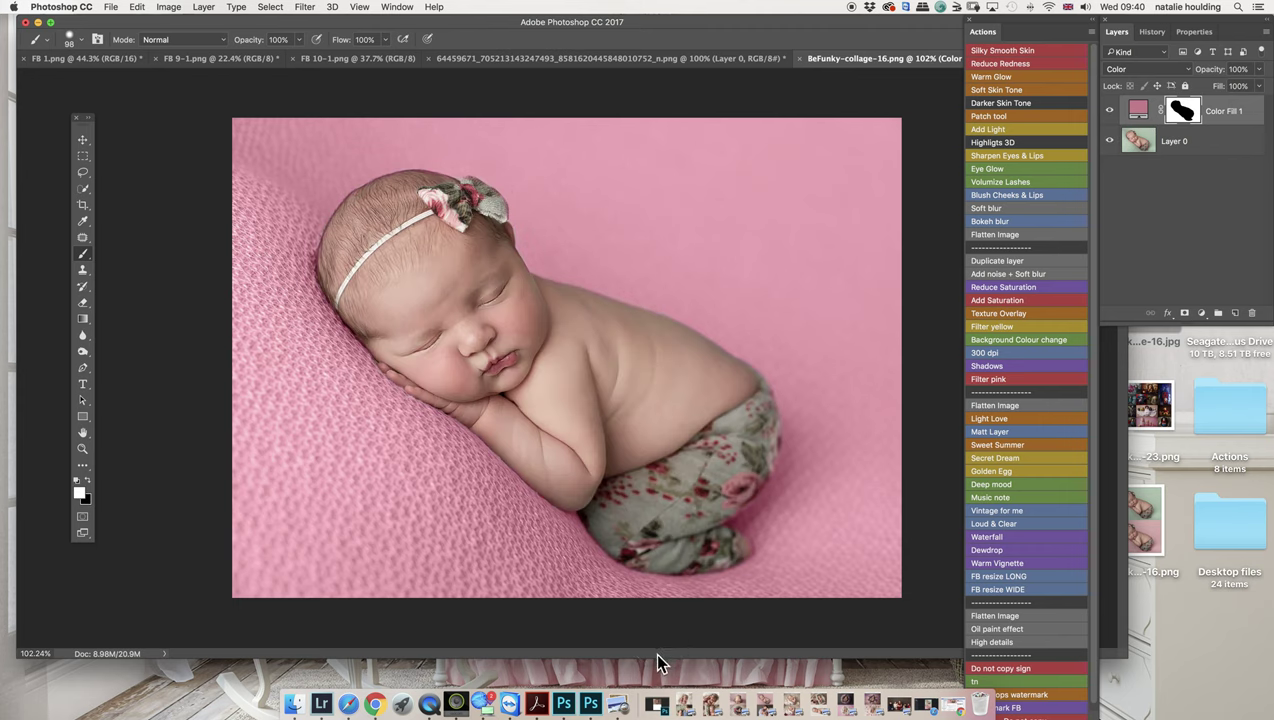
# Step: Compare Color Fill 1 on and off, keeping its opacity at 100%
pyautogui.click(1109, 112)
pyautogui.click(1109, 112)
pyautogui.click(1260, 70)
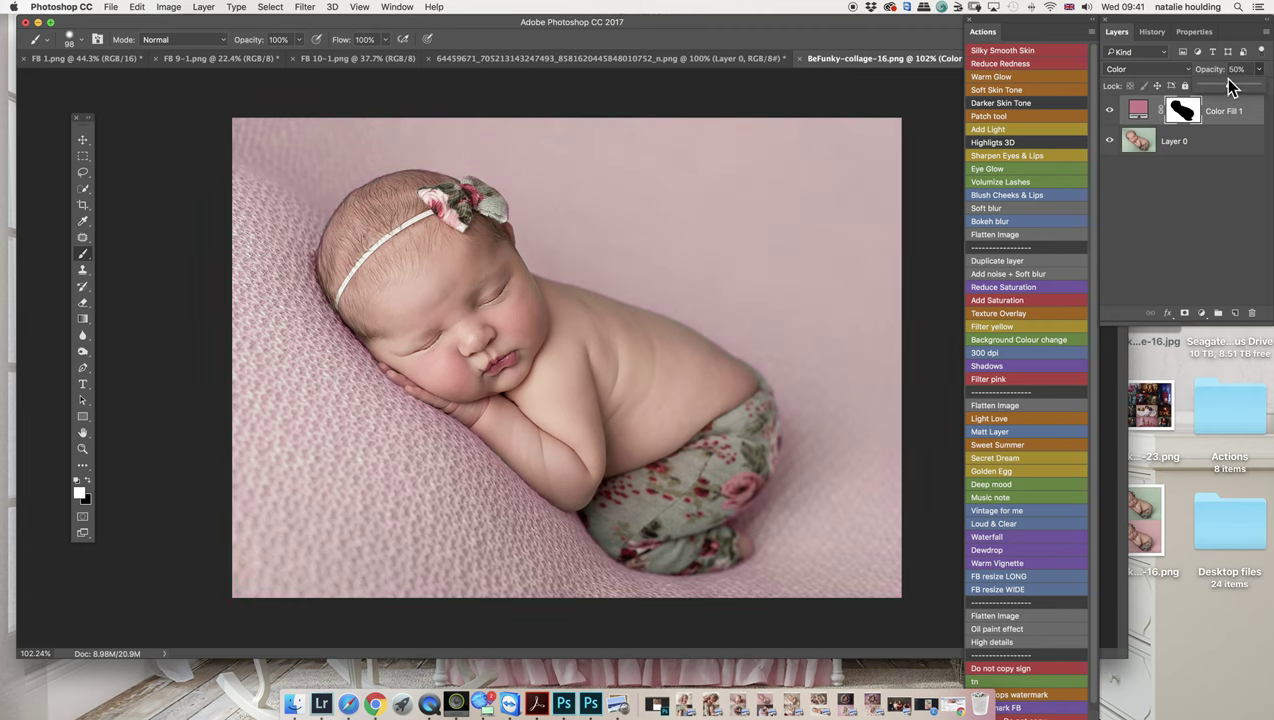
pyautogui.moveTo(1228, 80); pyautogui.dragTo(1258, 87)
# Step: Try magenta, lilac, purple and beige hues for the Color Fill 1 colour
pyautogui.doubleClick(1138, 111)
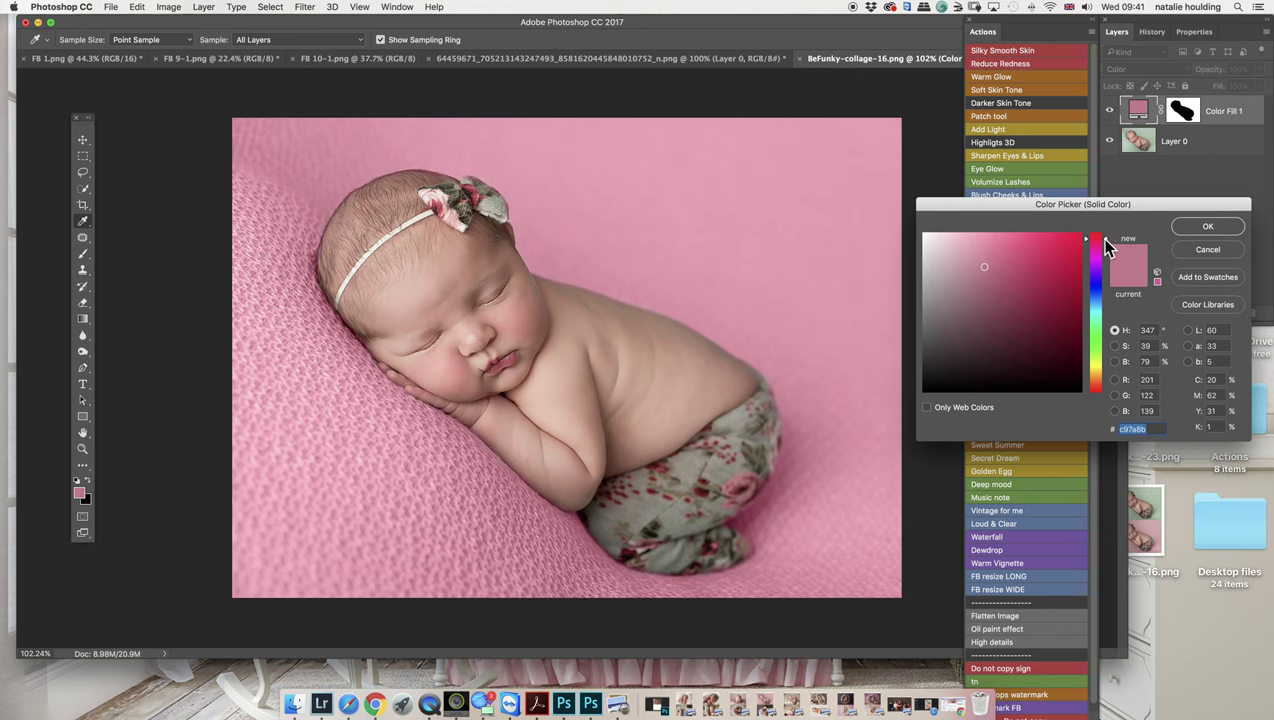
pyautogui.moveTo(1105, 238); pyautogui.dragTo(1103, 251)
pyautogui.moveTo(996, 313); pyautogui.dragTo(981, 341)
pyautogui.moveTo(1105, 249); pyautogui.dragTo(1104, 379)
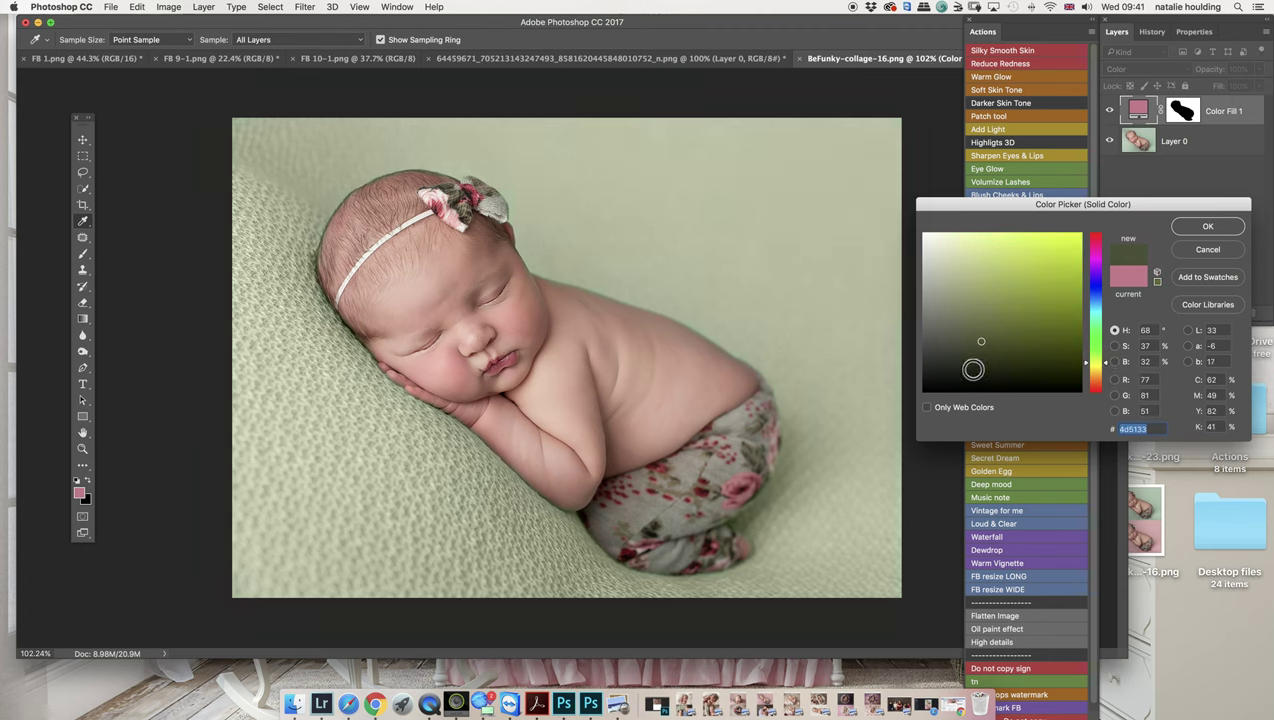
pyautogui.moveTo(964, 331); pyautogui.dragTo(956, 349)
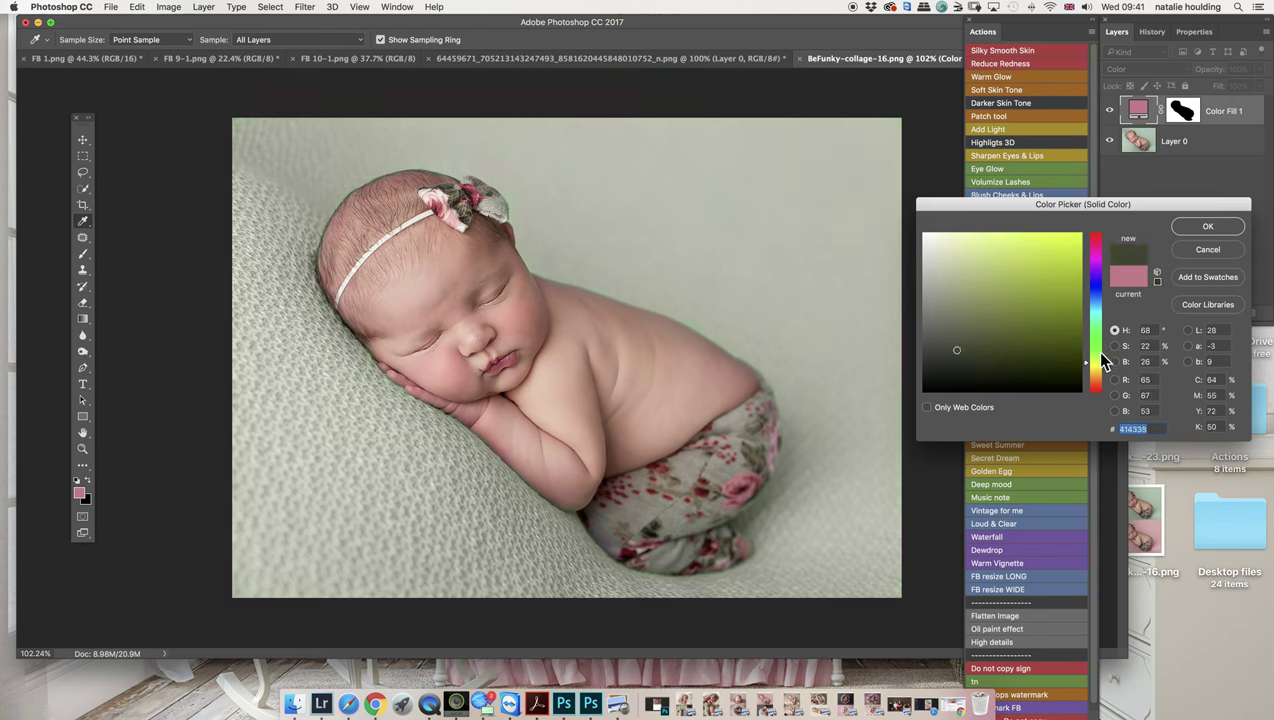
pyautogui.moveTo(1102, 366); pyautogui.dragTo(1087, 415)
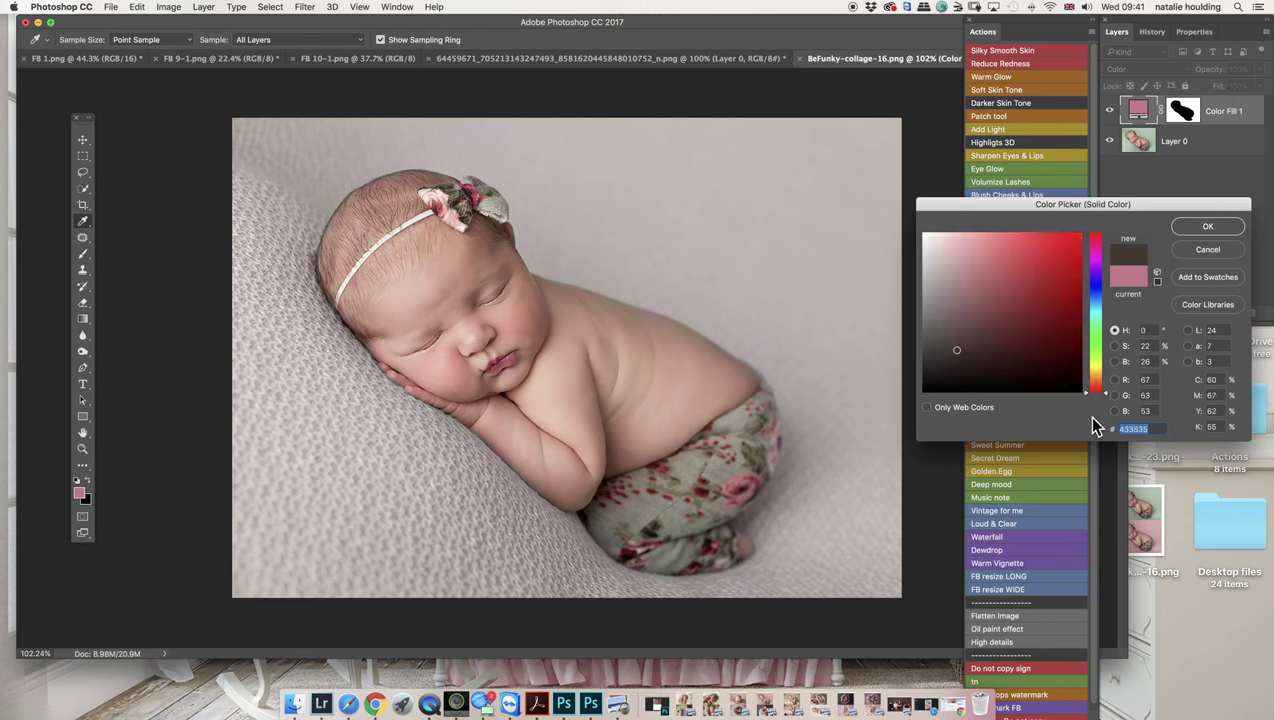
# Step: Settle on dusty pink #956666 for the fill, then hide it to compare
pyautogui.click(975, 300)
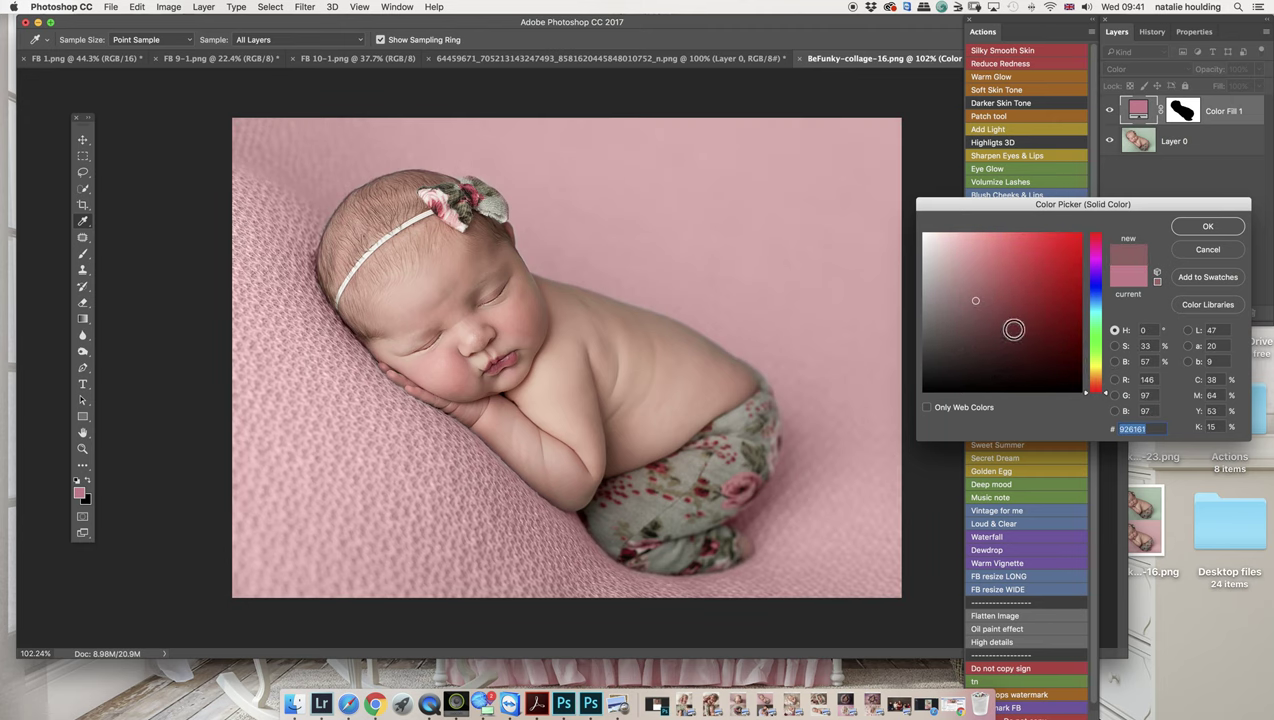
pyautogui.click(958, 334)
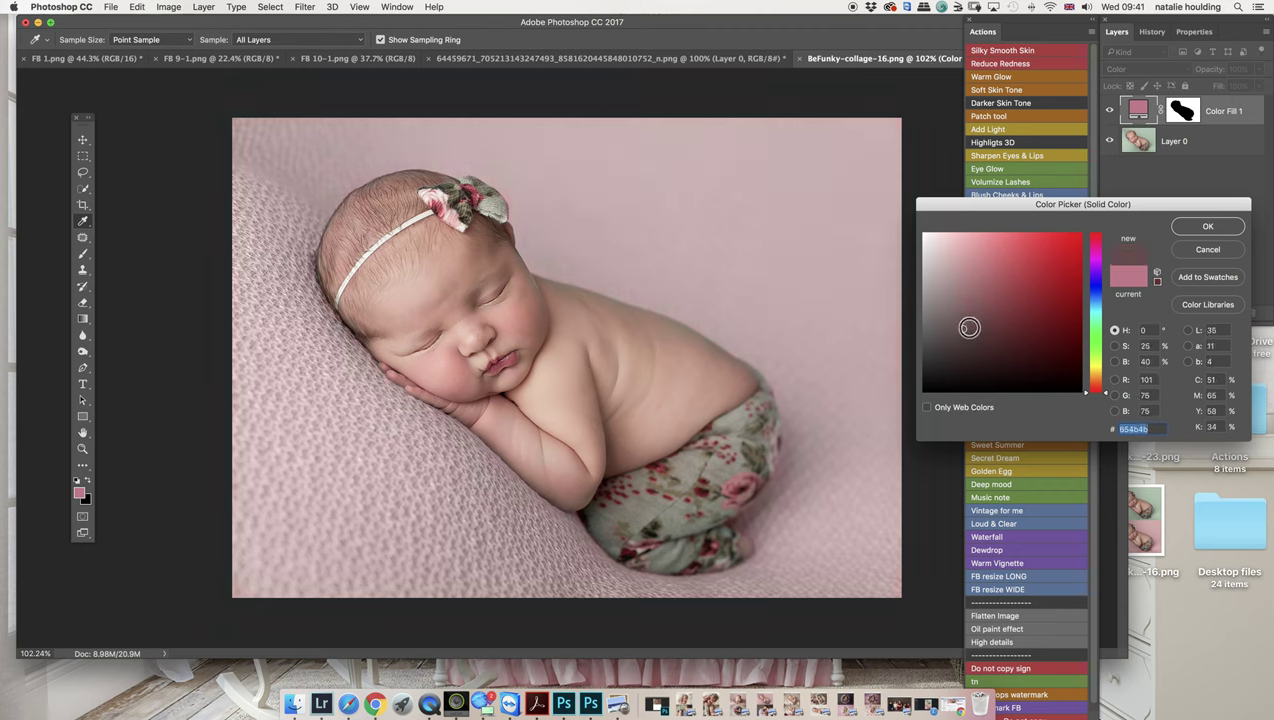
pyautogui.click(972, 298)
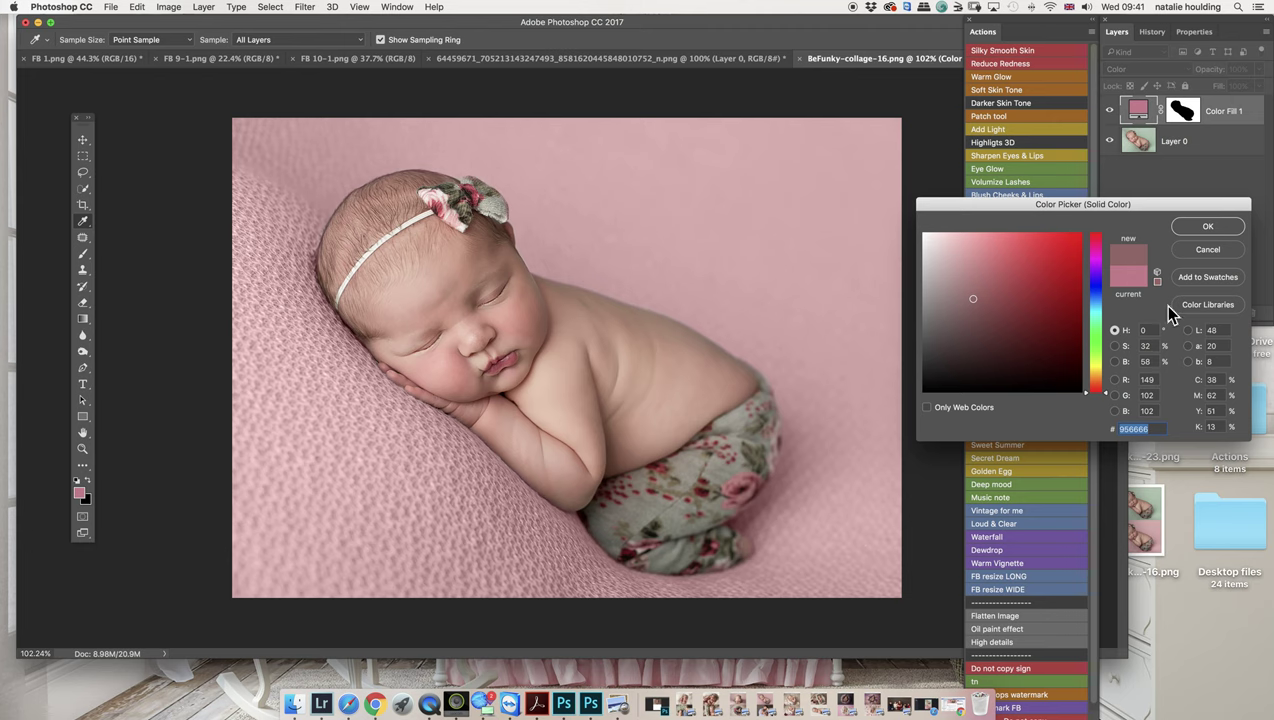
pyautogui.click(1208, 227)
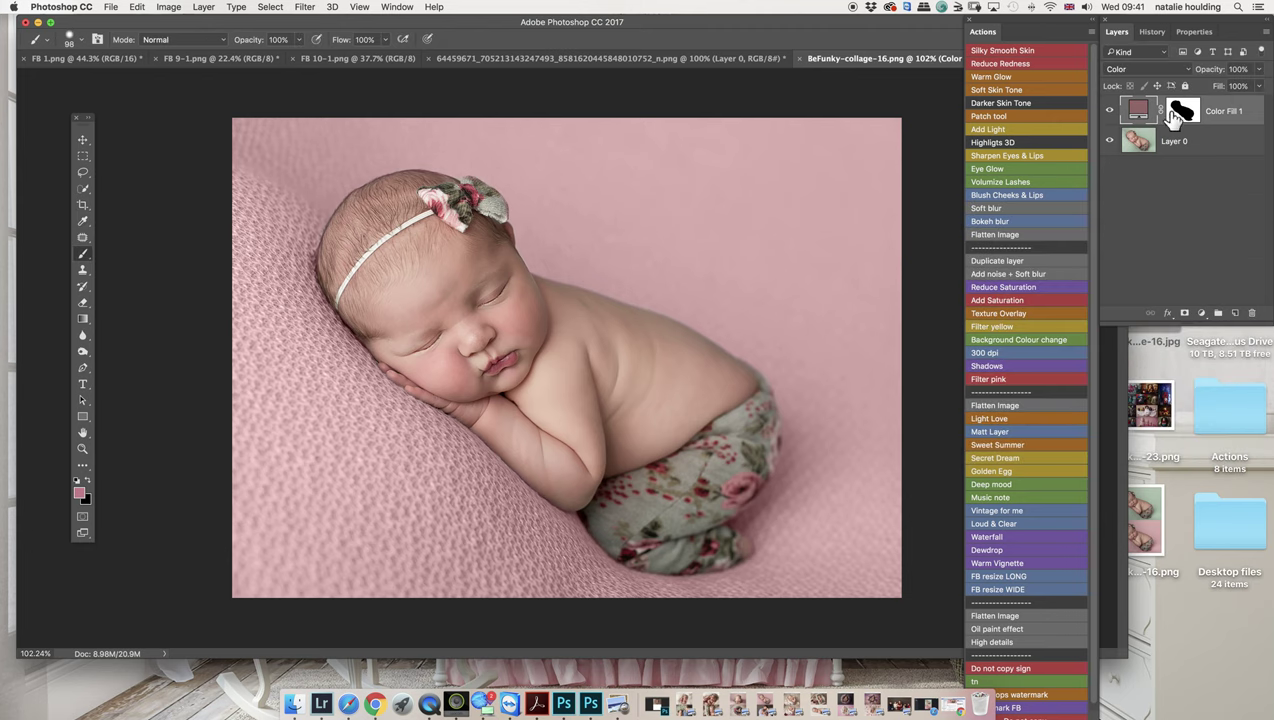
pyautogui.click(1109, 112)
# Step: Duplicate Color Fill 1 and recolour the copy lilac #4a4658
pyautogui.click(1109, 112)
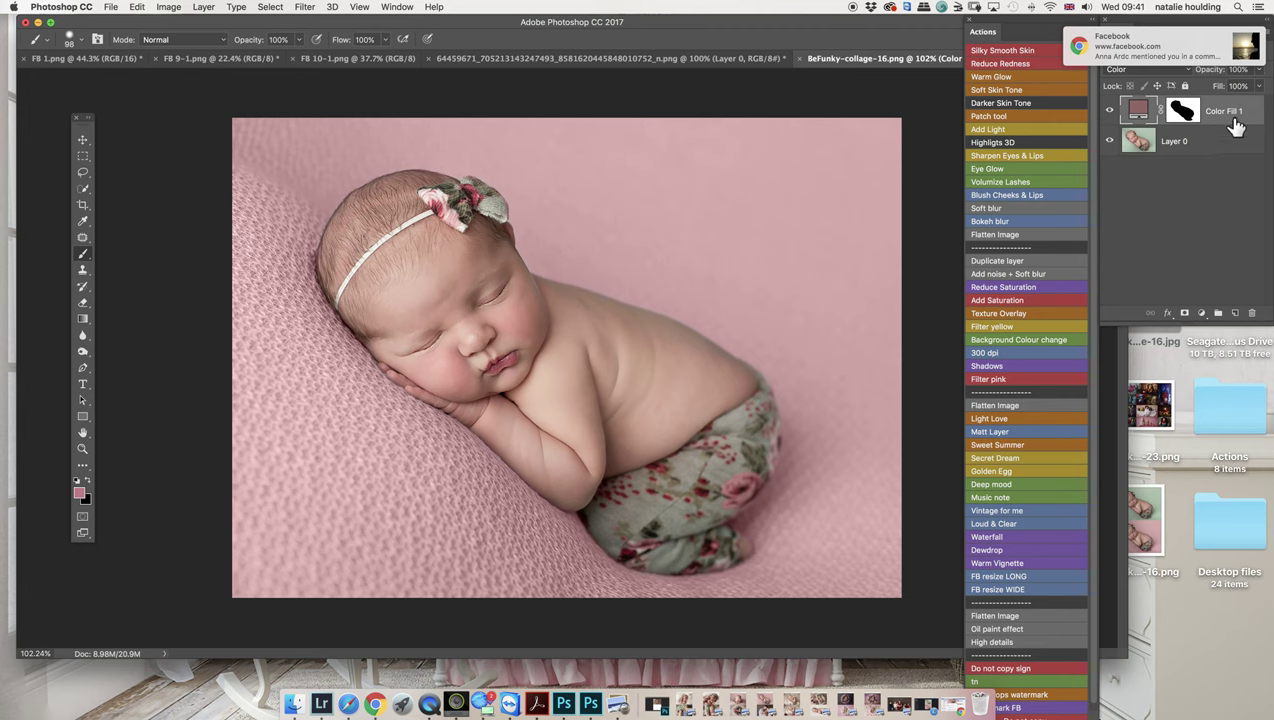
pyautogui.moveTo(1238, 118); pyautogui.dragTo(1235, 313)
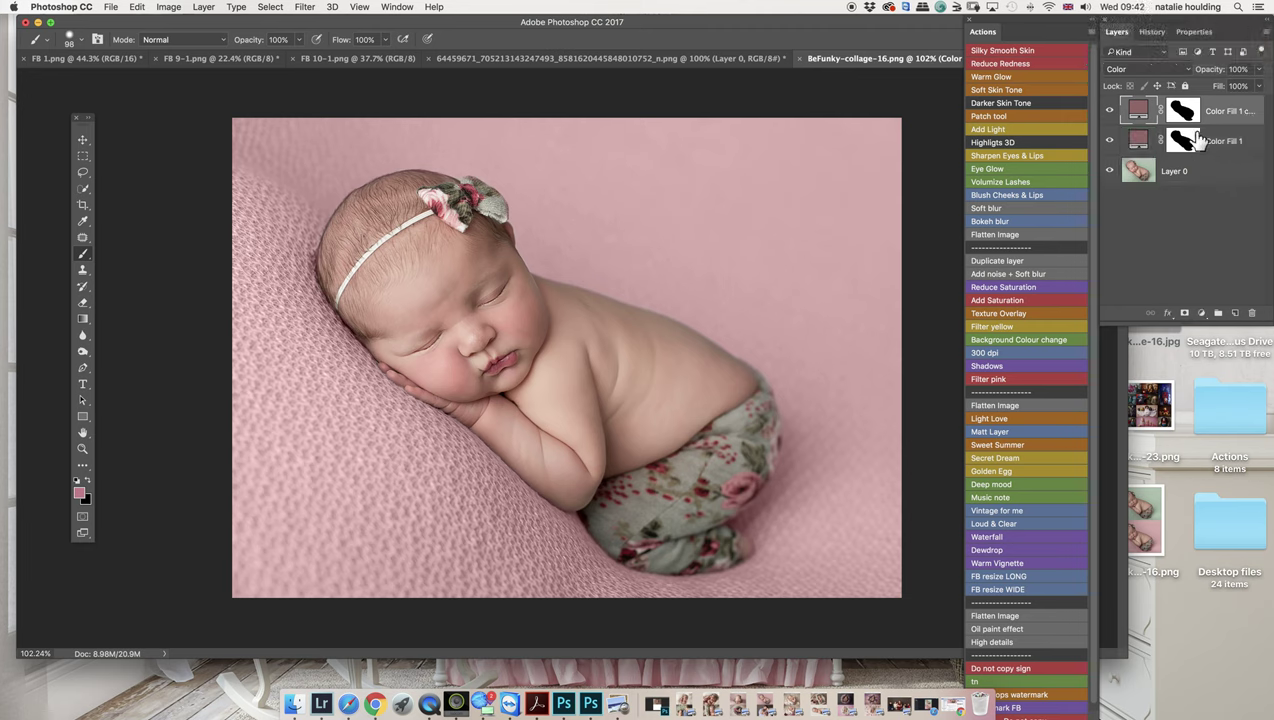
pyautogui.doubleClick(1134, 110)
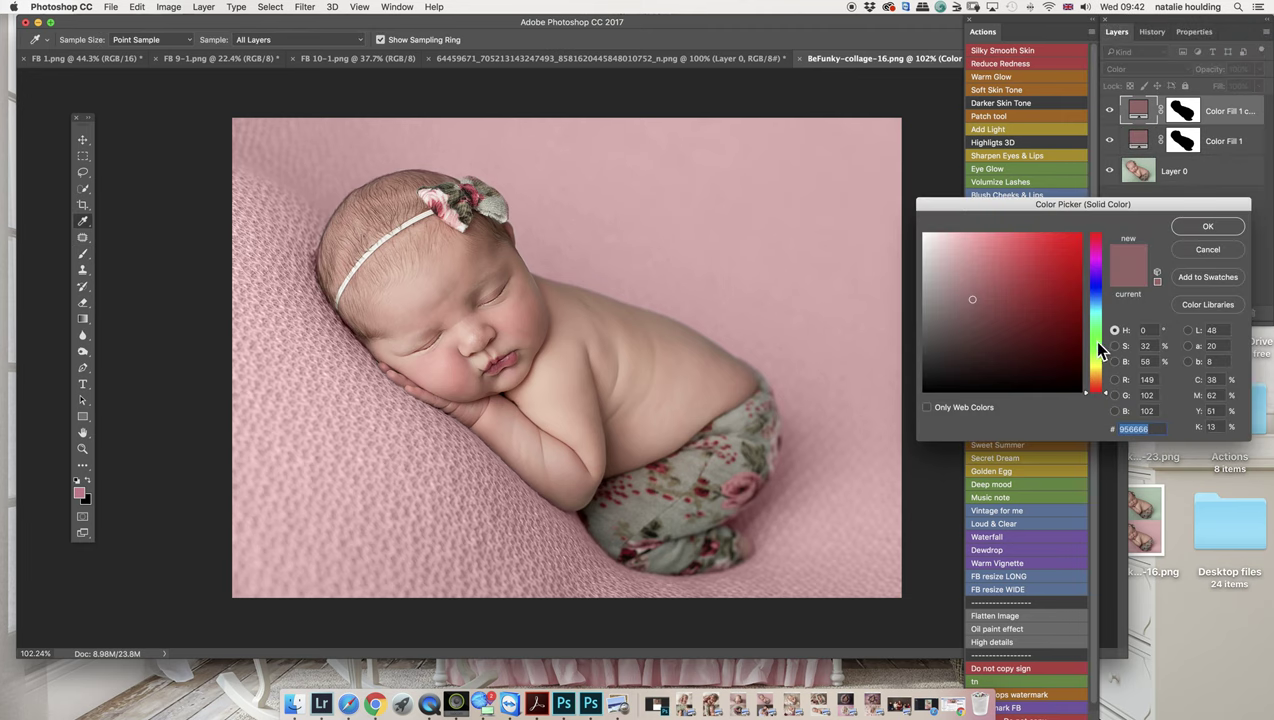
pyautogui.moveTo(1098, 347)
pyautogui.mouseDown()
pyautogui.moveTo(1090, 280)
pyautogui.moveTo(952, 338)
pyautogui.mouseUp()
pyautogui.click(1207, 226)
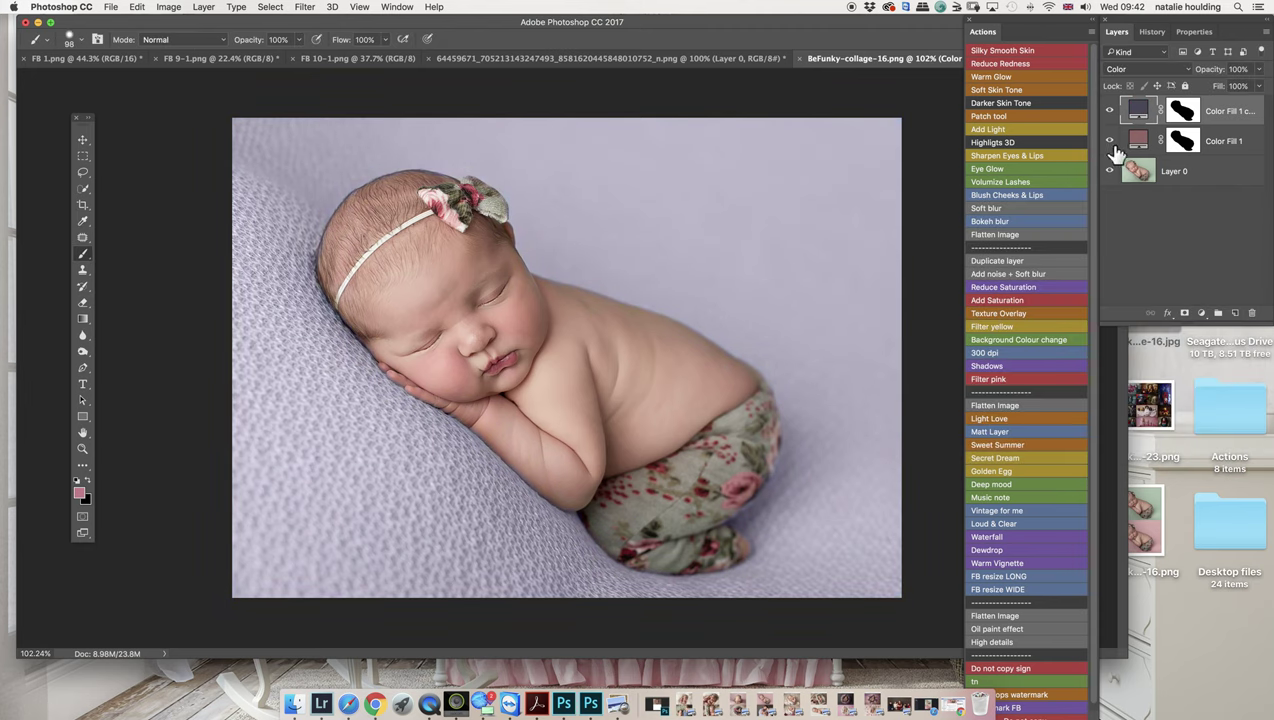
# Step: Toggle the lilac copy's visibility to compare it against the pink fill
pyautogui.click(1109, 111)
pyautogui.click(1109, 111)
pyautogui.click(1109, 112)
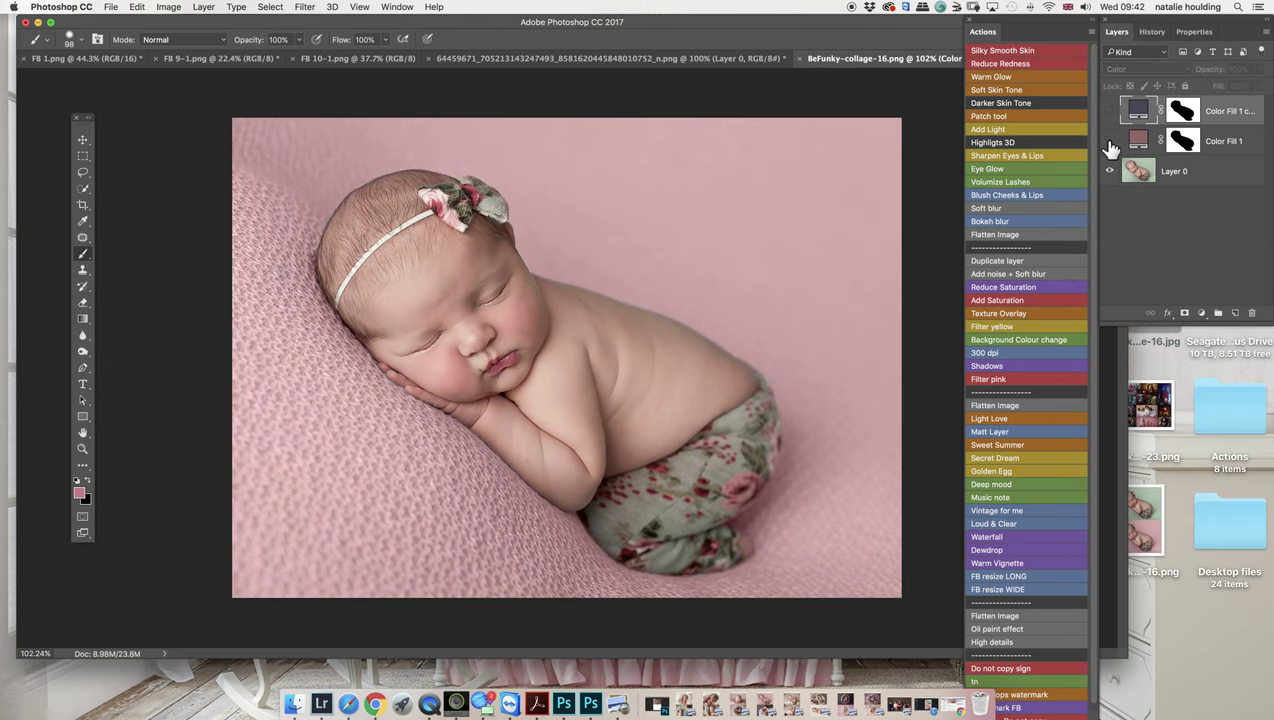
pyautogui.click(1109, 111)
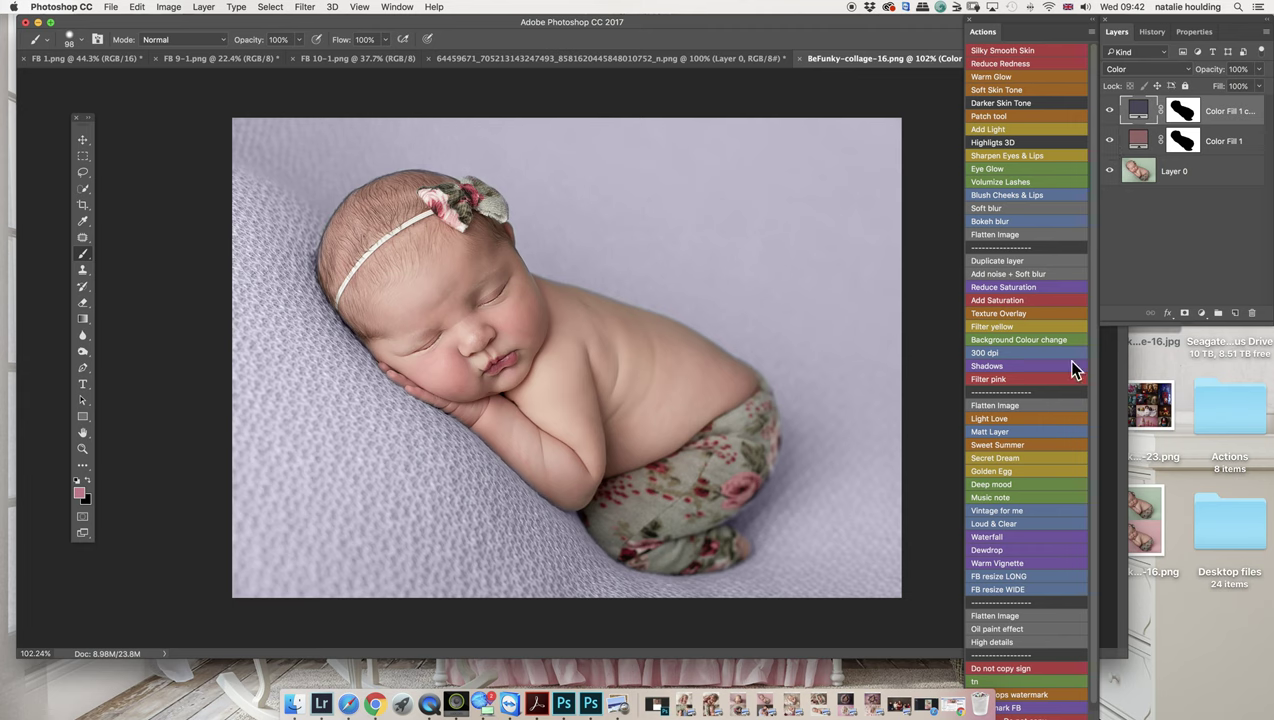